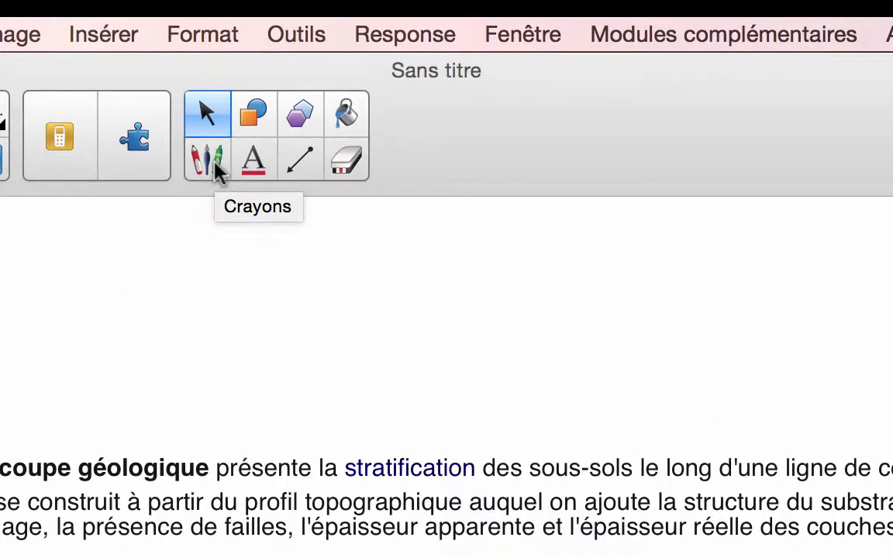
Handwrite a red letter R with the standard pen in the blank area above the geological text
left_click(208, 160)
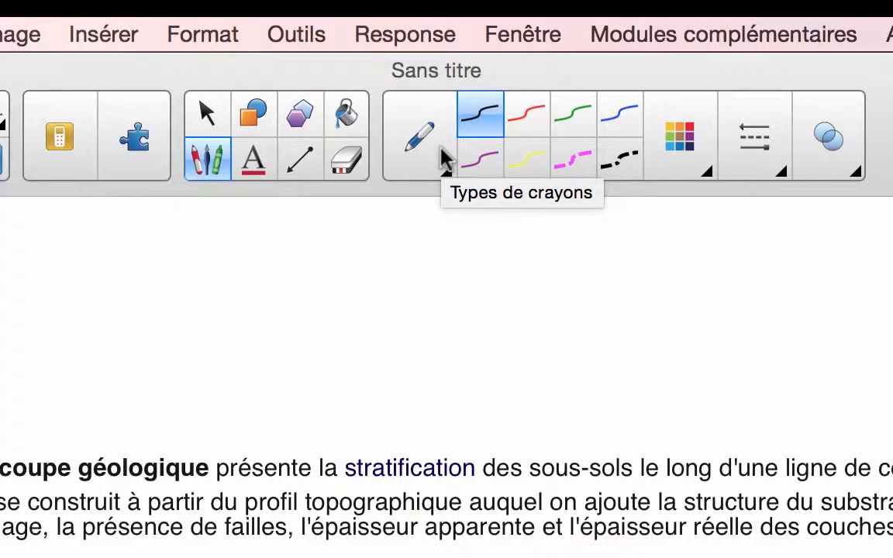
left_click(444, 159)
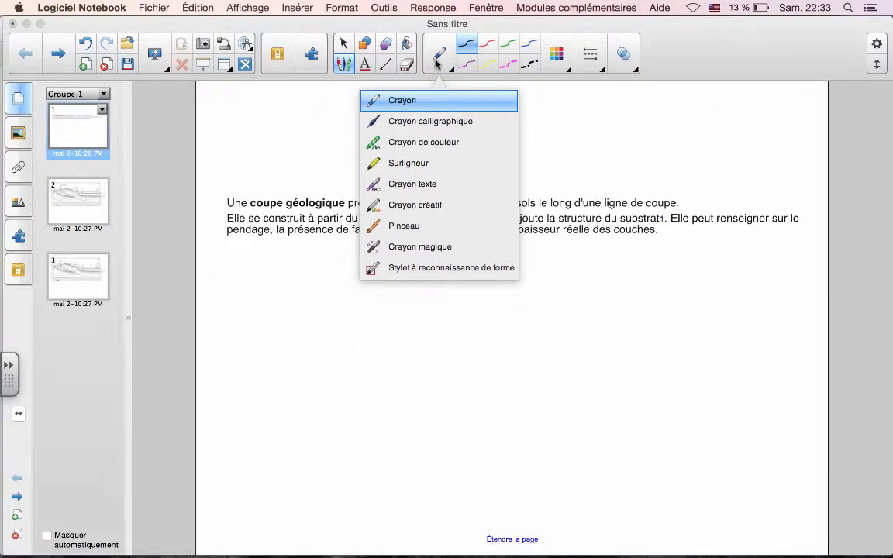
left_click(436, 63)
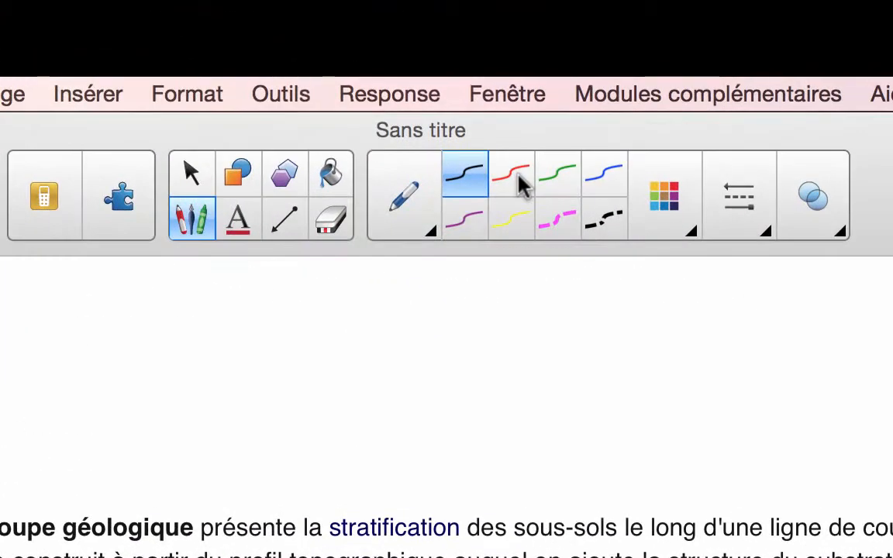
left_click(507, 116)
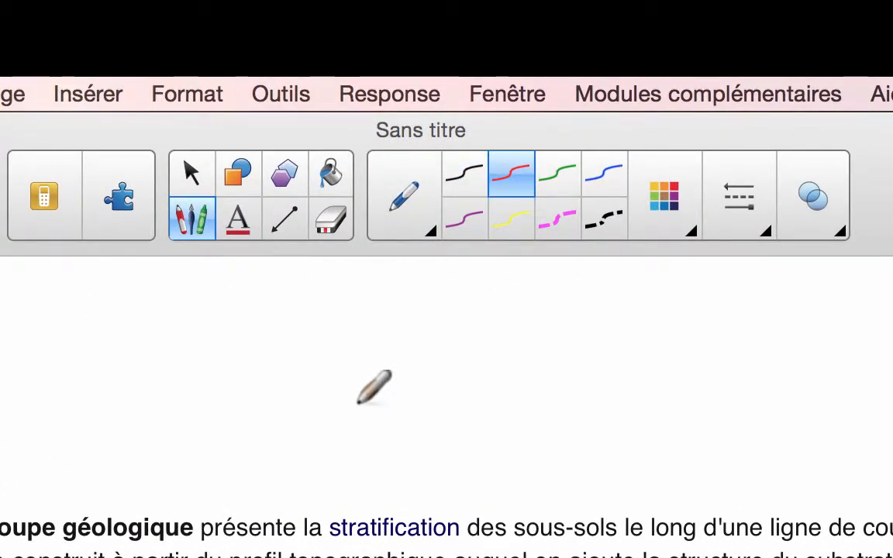
left_click_drag(358, 408, 358, 391)
mouse_move(355, 338)
left_mouse_down()
mouse_move(372, 324)
mouse_move(351, 363)
mouse_move(432, 400)
left_mouse_up()
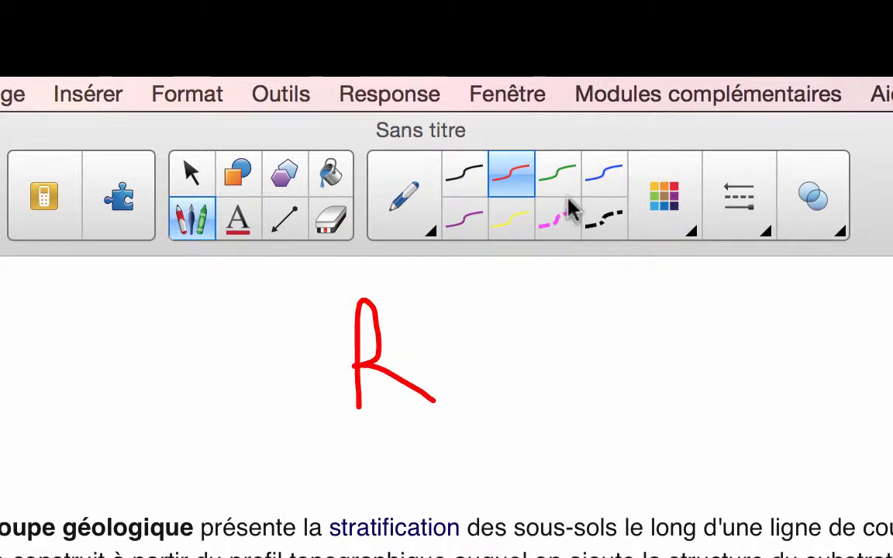
Set the pen's line colour to purple and handwrite the letters O and U after the red R
left_click(610, 186)
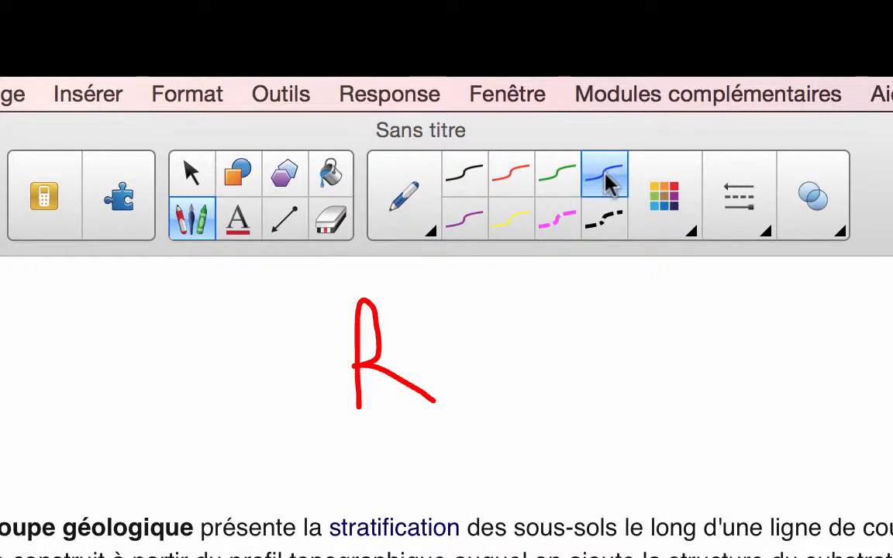
left_click(689, 232)
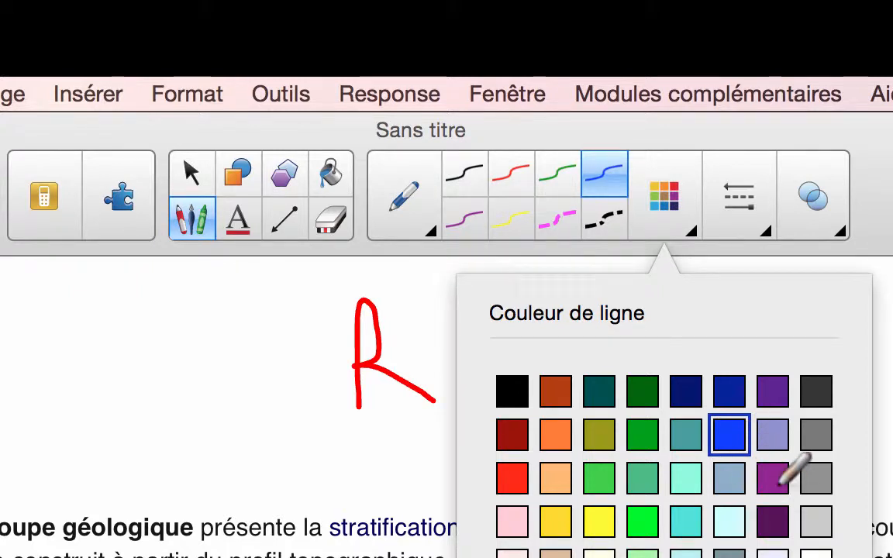
left_click(778, 483)
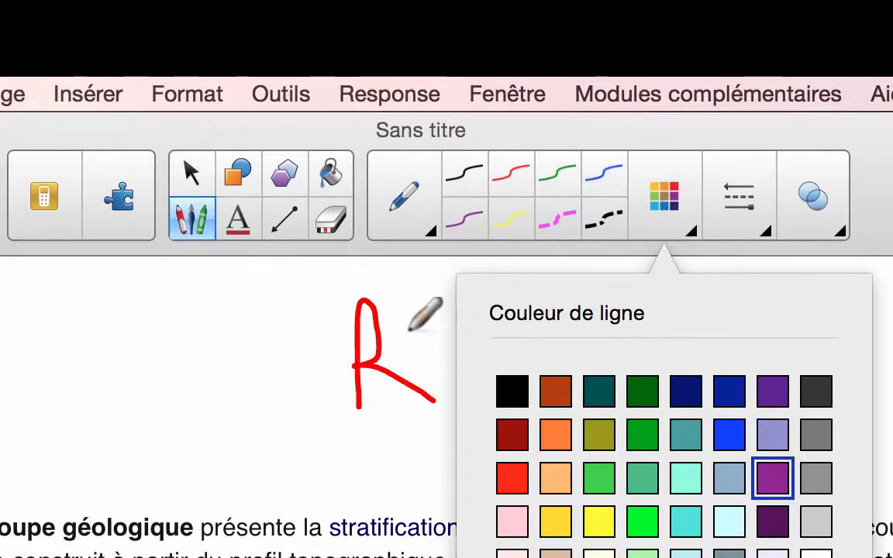
left_click(411, 330)
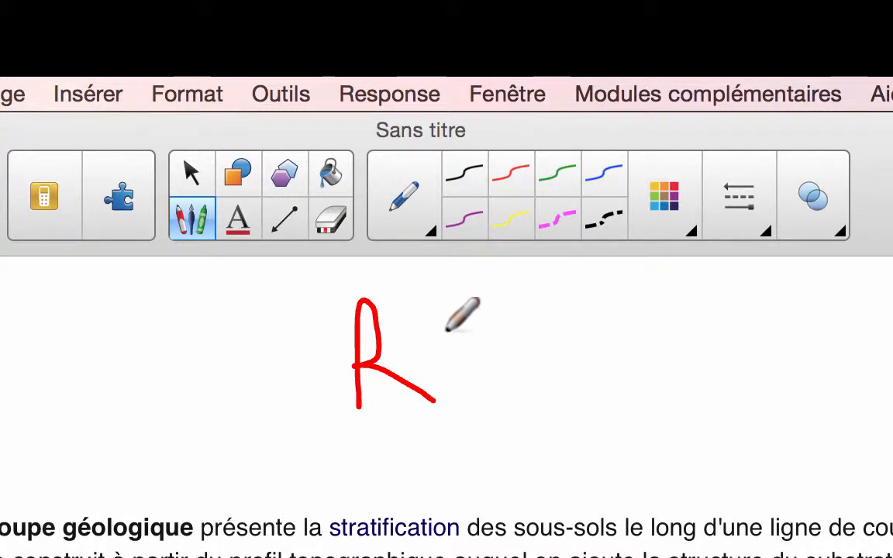
mouse_move(448, 328)
left_mouse_down()
mouse_move(465, 387)
mouse_move(465, 327)
mouse_move(451, 332)
left_mouse_up()
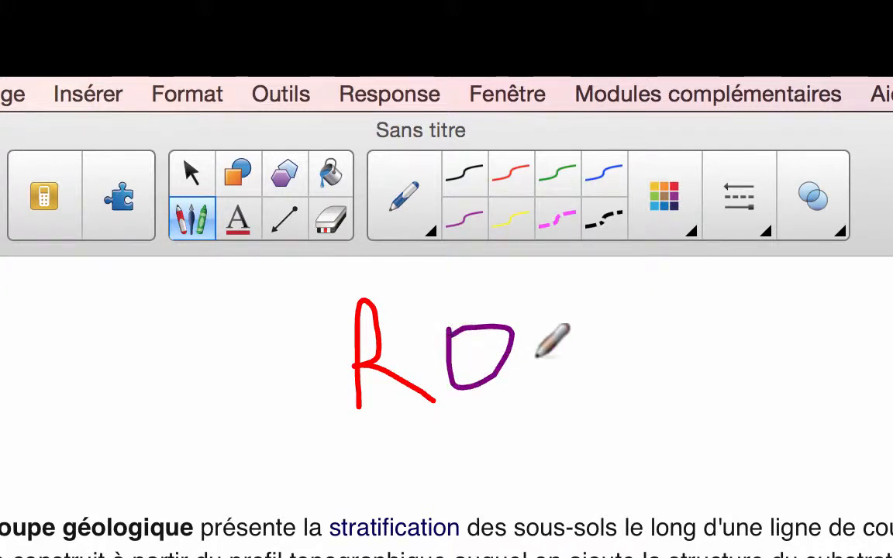
mouse_move(543, 329)
left_mouse_down()
mouse_move(545, 347)
mouse_move(606, 381)
mouse_move(614, 321)
left_mouse_up()
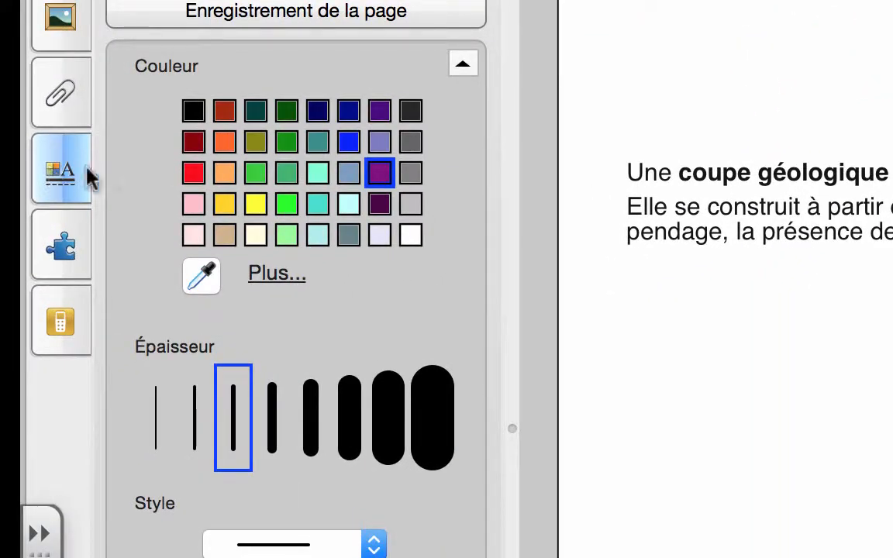
Set the line style to aquamarine and the fourth thickness, handwrite a G after the purple letters, and return to the page thumbnails
left_click(317, 174)
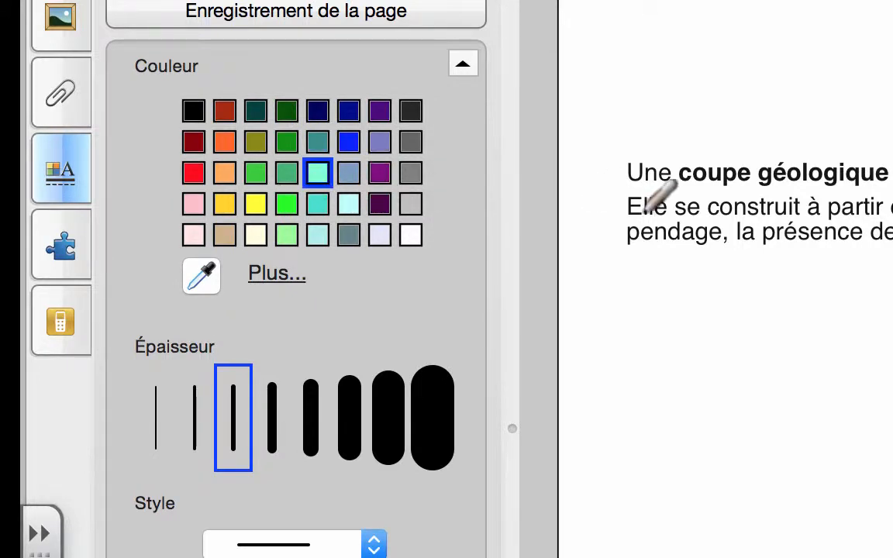
left_click(271, 448)
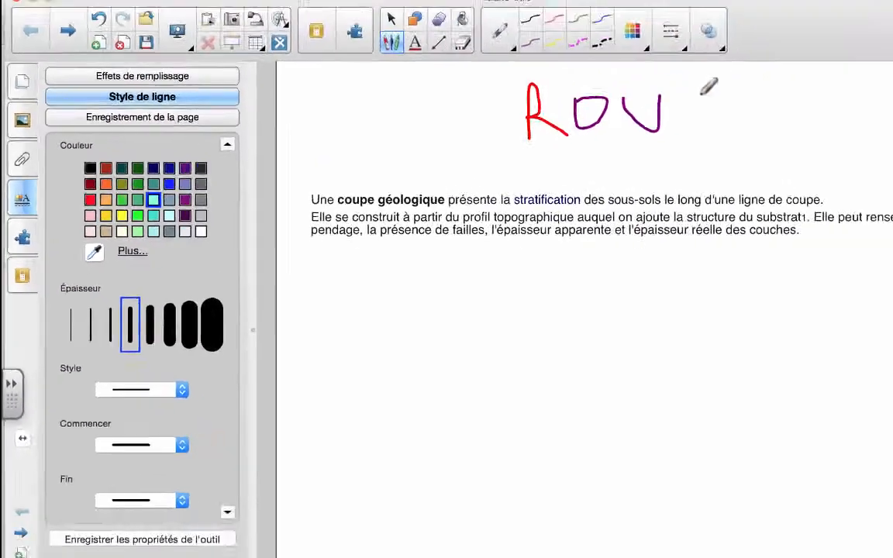
mouse_move(619, 109)
left_mouse_down()
mouse_move(604, 141)
mouse_move(641, 145)
mouse_move(629, 132)
mouse_move(666, 130)
left_mouse_up()
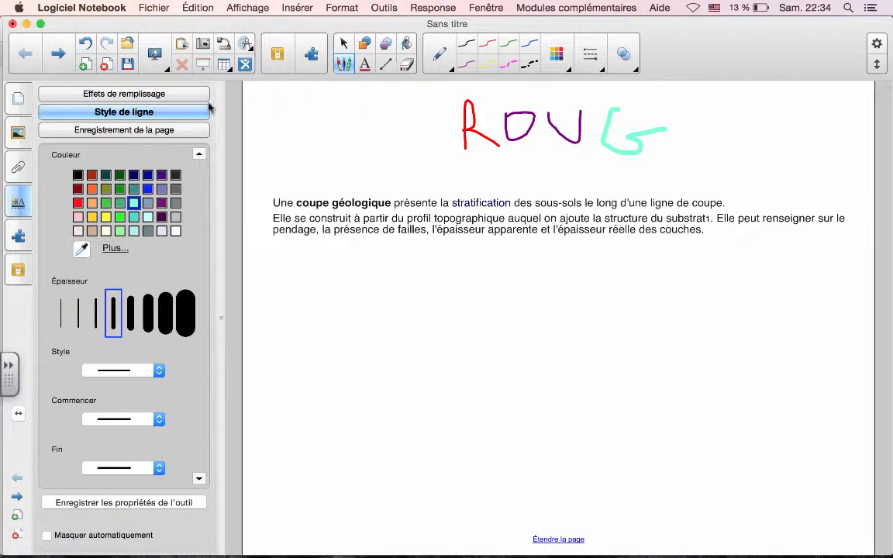
left_click(17, 98)
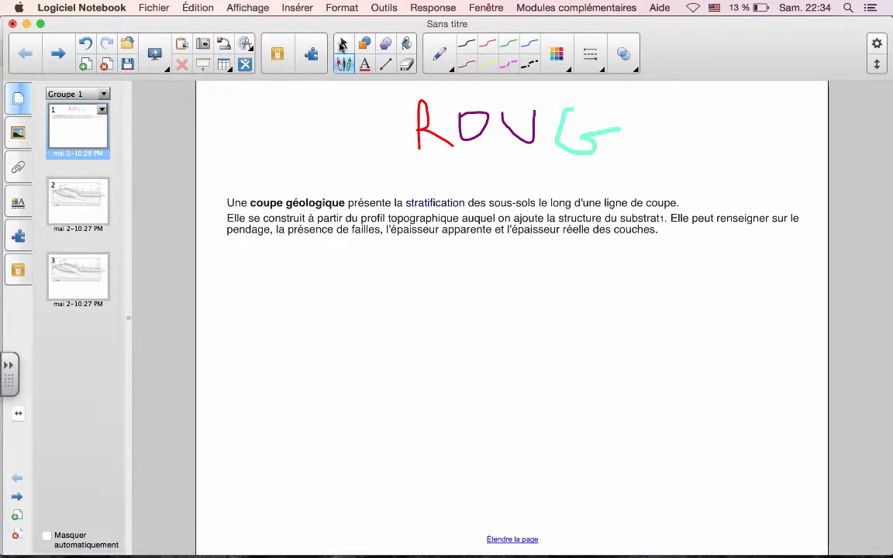
Select the handwritten R, O and U together and change their line style to bright blue with the fourth thickness
left_click(342, 45)
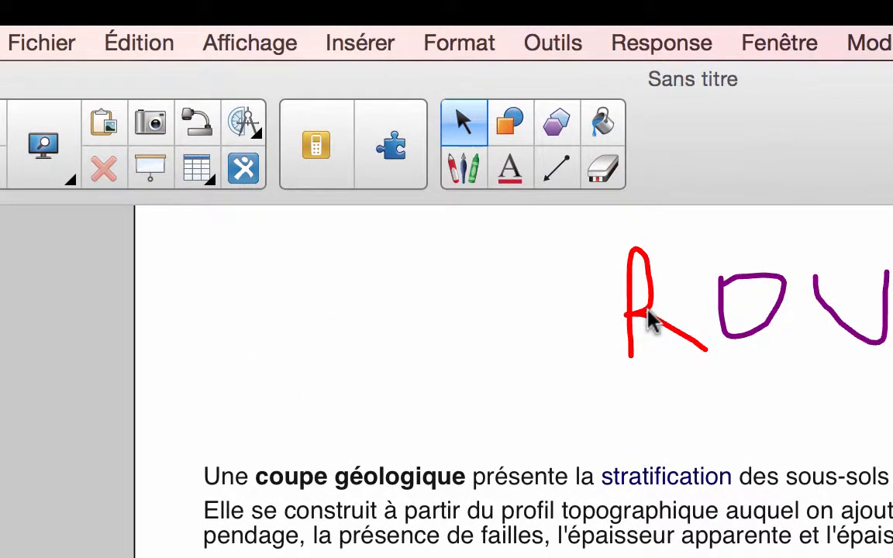
left_click(651, 320)
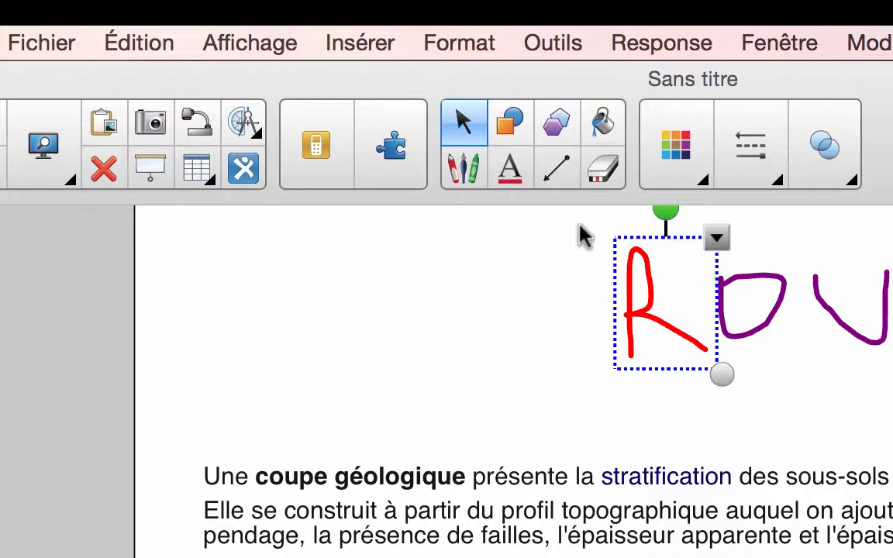
left_click_drag(571, 225, 892, 376)
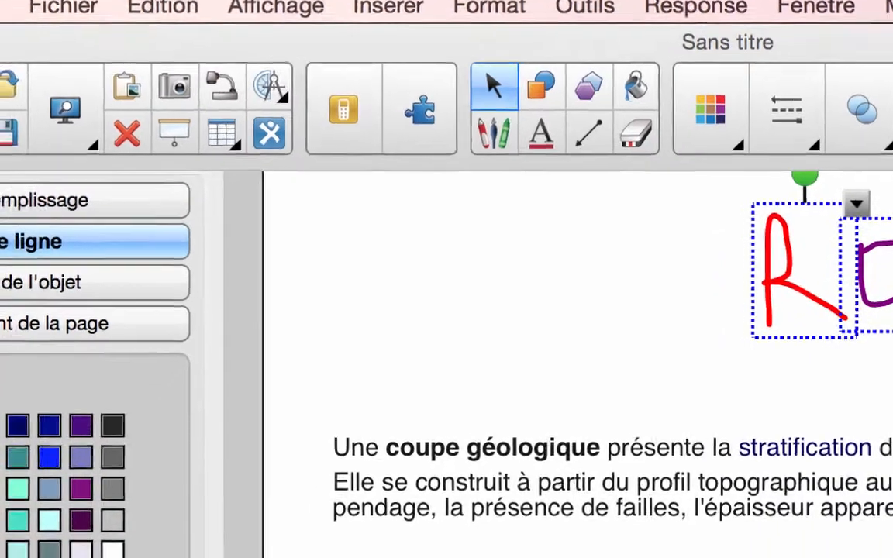
left_click(65, 230)
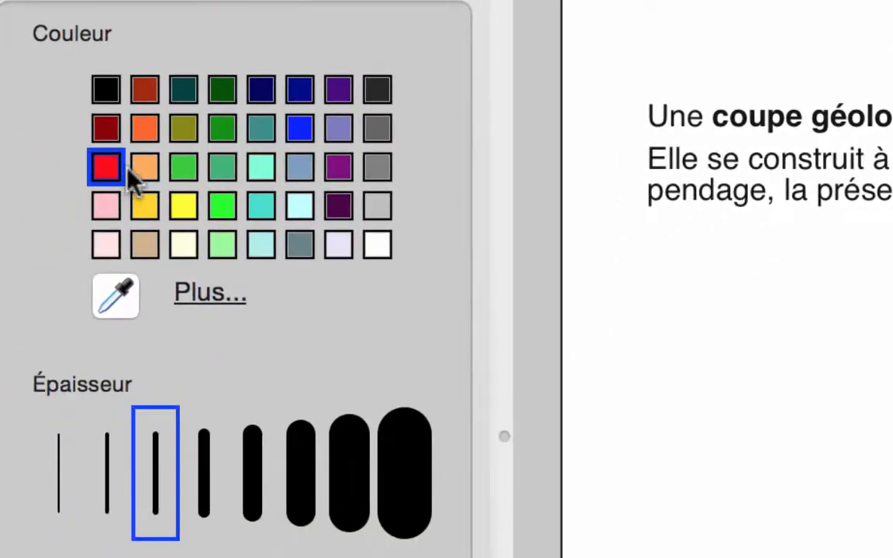
left_click(302, 130)
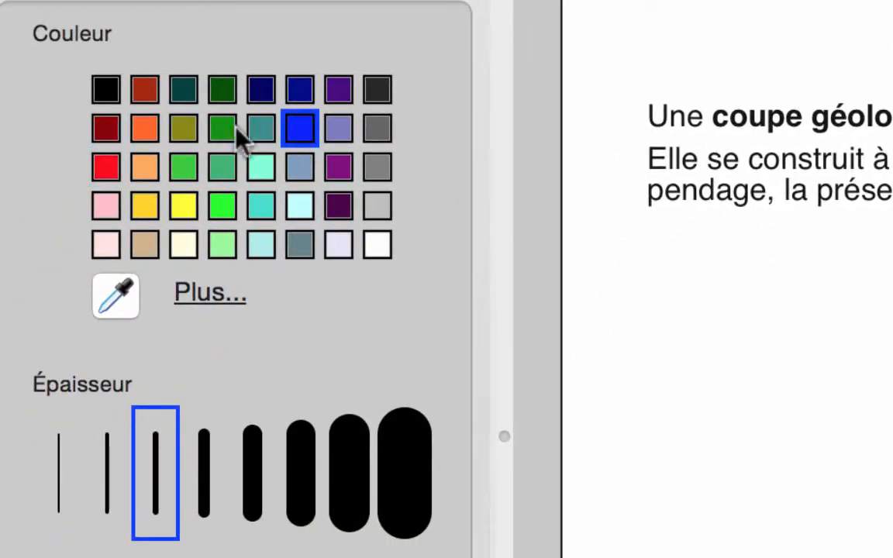
left_click(208, 508)
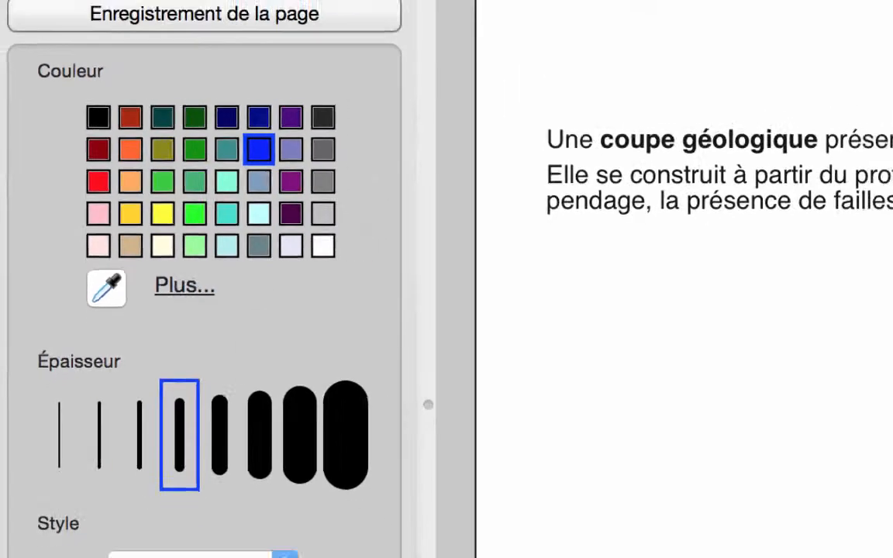
left_click(15, 94)
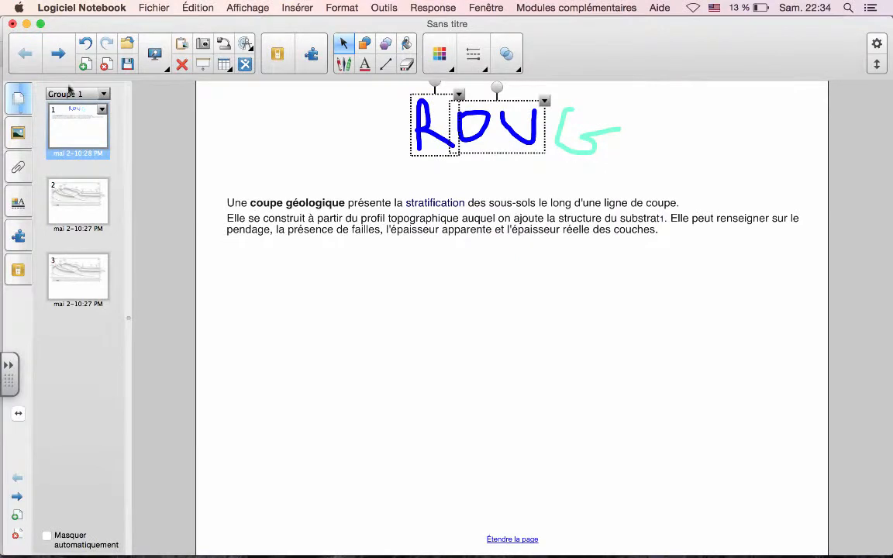
Highlight the word "sous-sols" in the first sentence with the yellow highlighter (Surligneur)
left_click(345, 66)
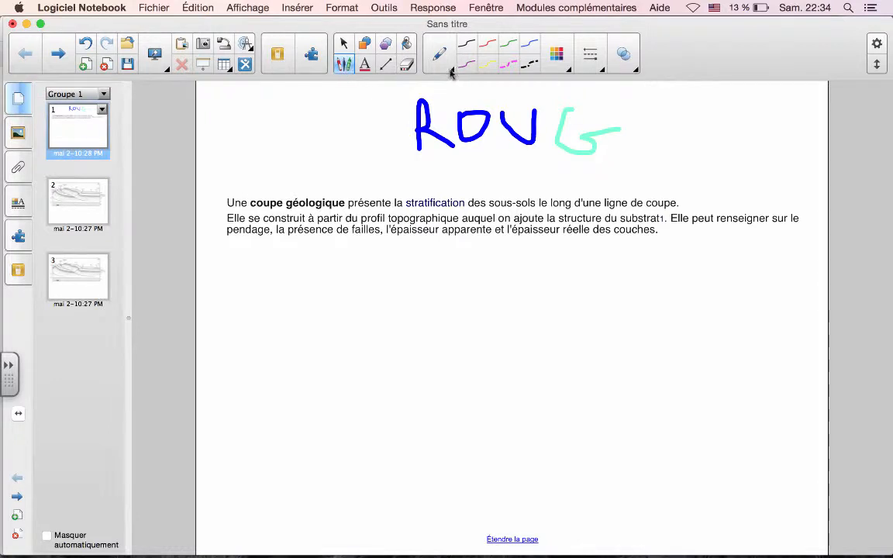
left_click(450, 71)
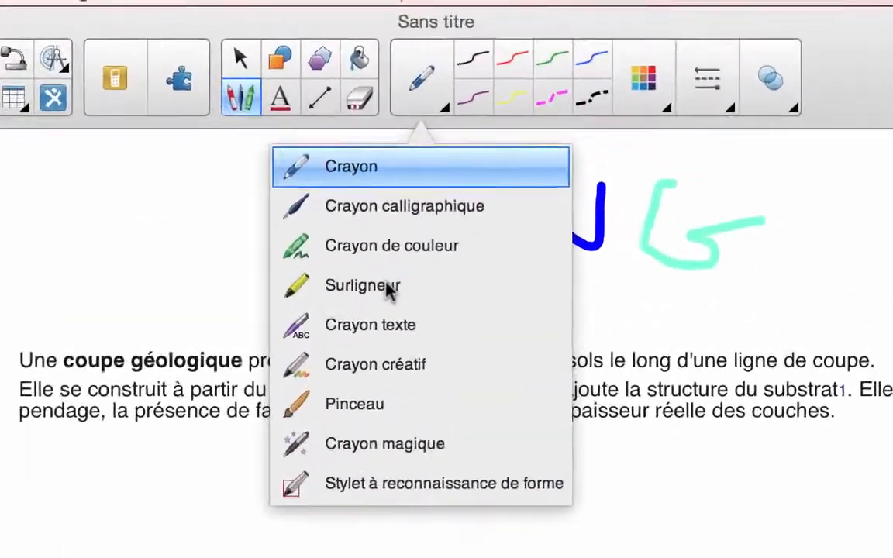
left_click(421, 163)
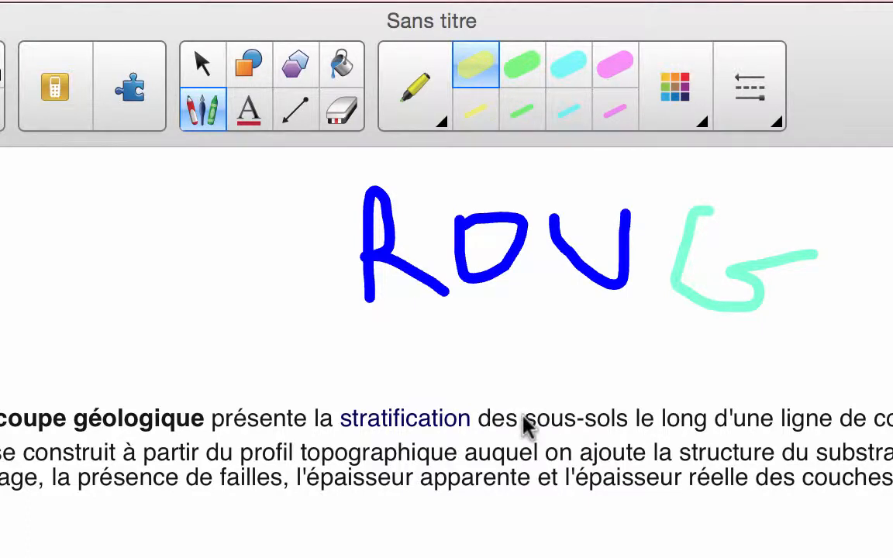
left_click_drag(515, 419, 630, 411)
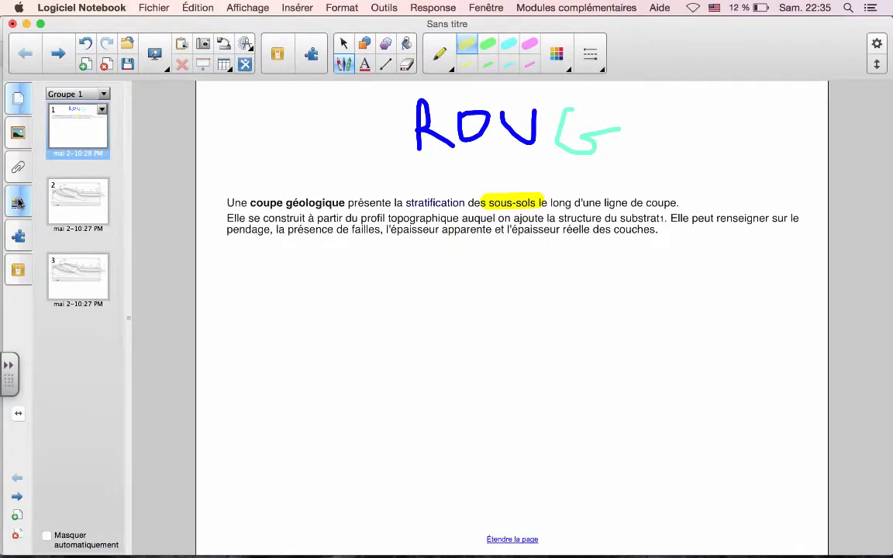
Set the highlighter to light orange with the sixth thickness and highlight "topographique" and "Elle peut renseig" in the second sentence
left_click(19, 203)
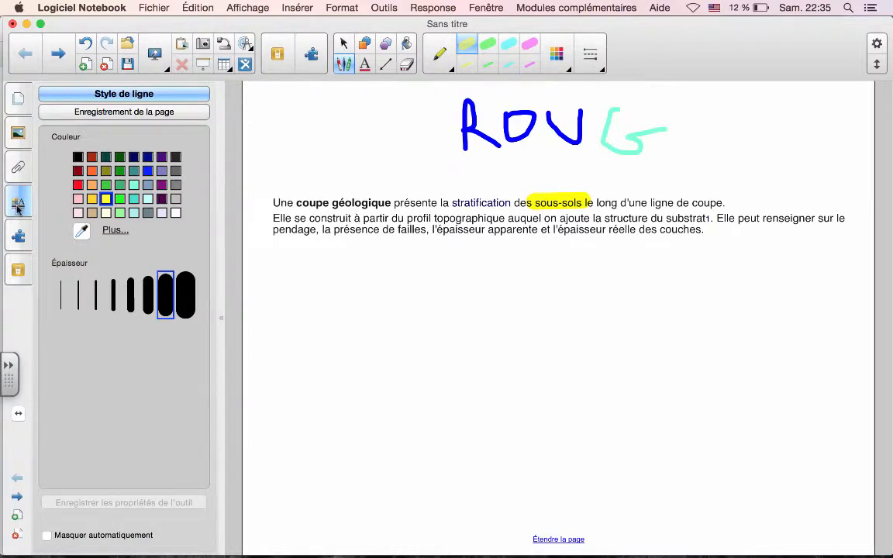
left_click(92, 186)
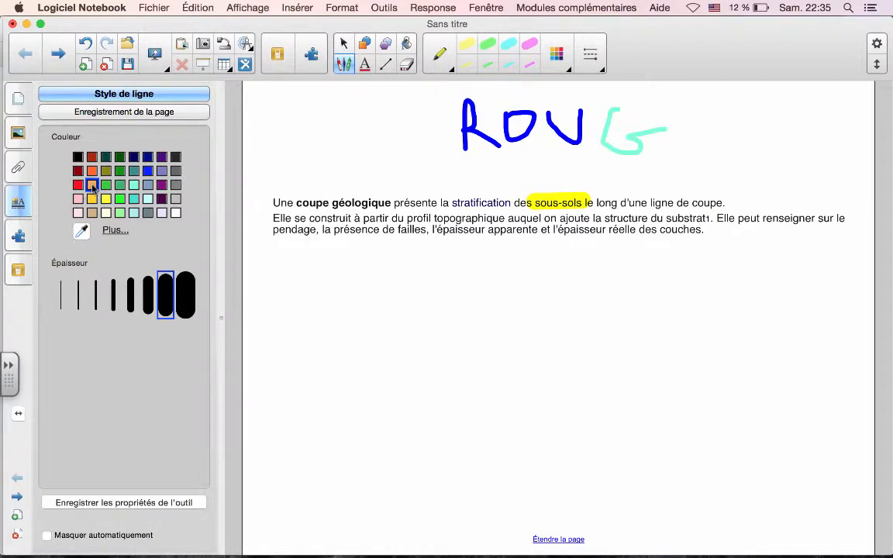
left_click(148, 302)
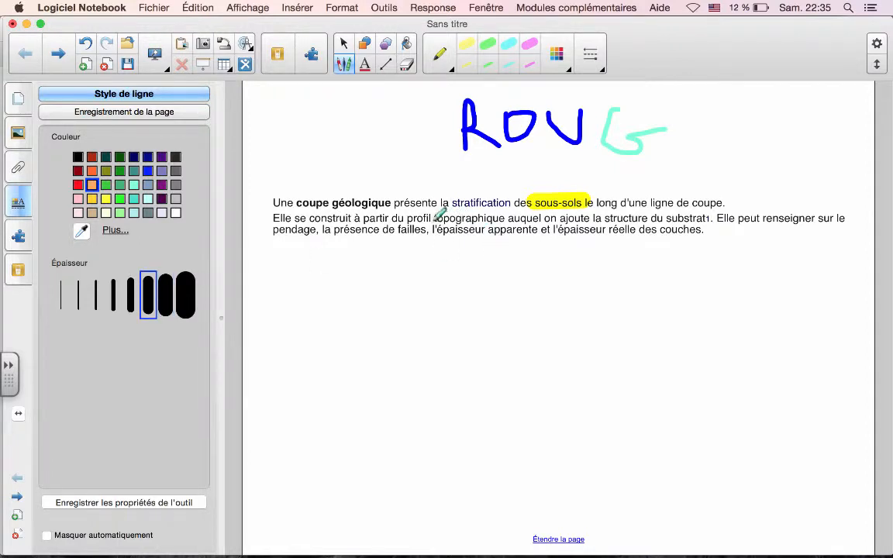
left_click_drag(437, 218, 509, 219)
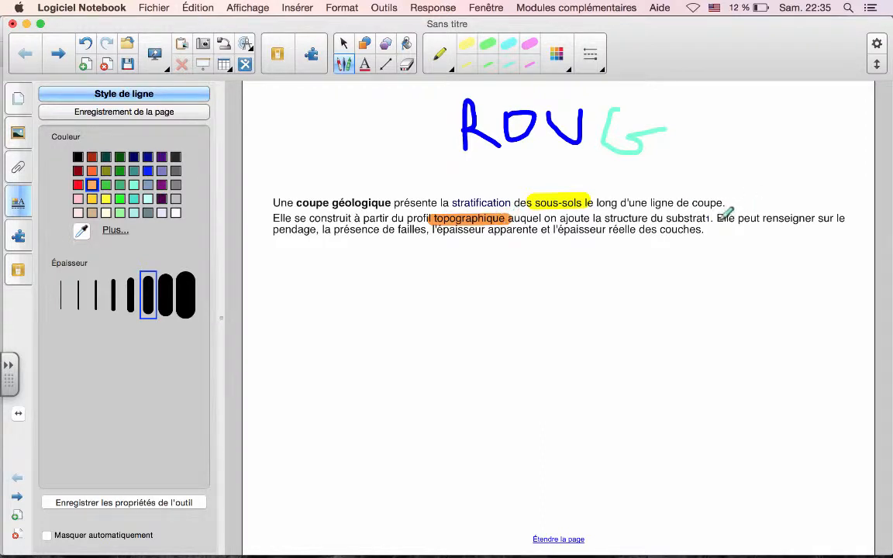
left_click_drag(714, 218, 797, 216)
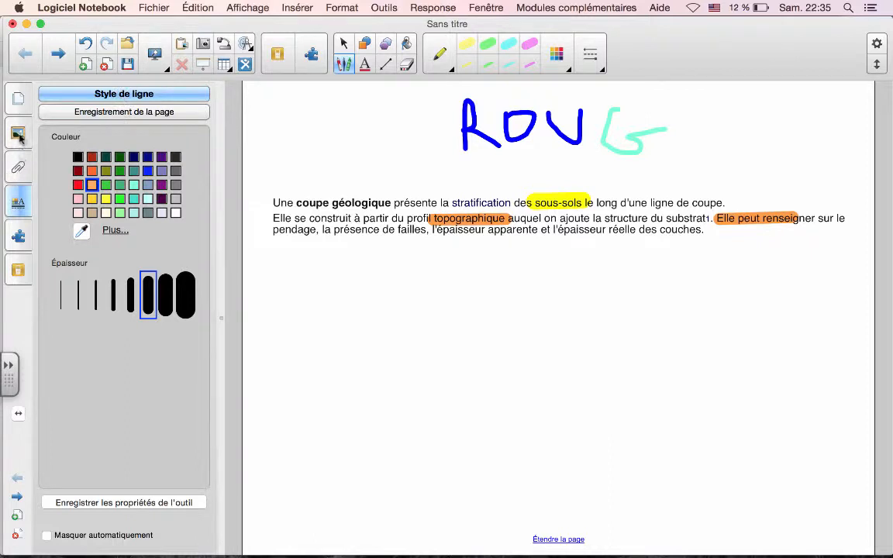
left_click(18, 97)
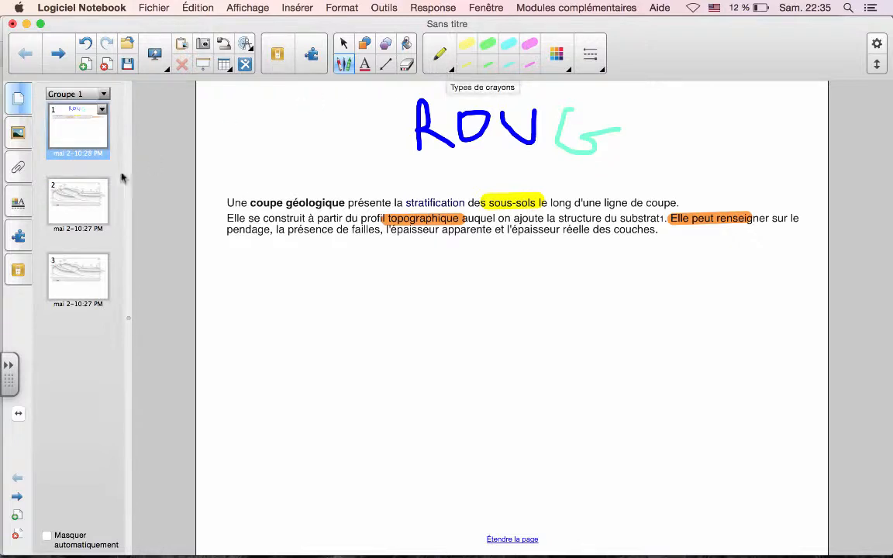
On page 2, colour the layers beneath Chasseron and Bullet, above the fault, with the green coloured pencil (Crayon de couleur)
left_click(87, 217)
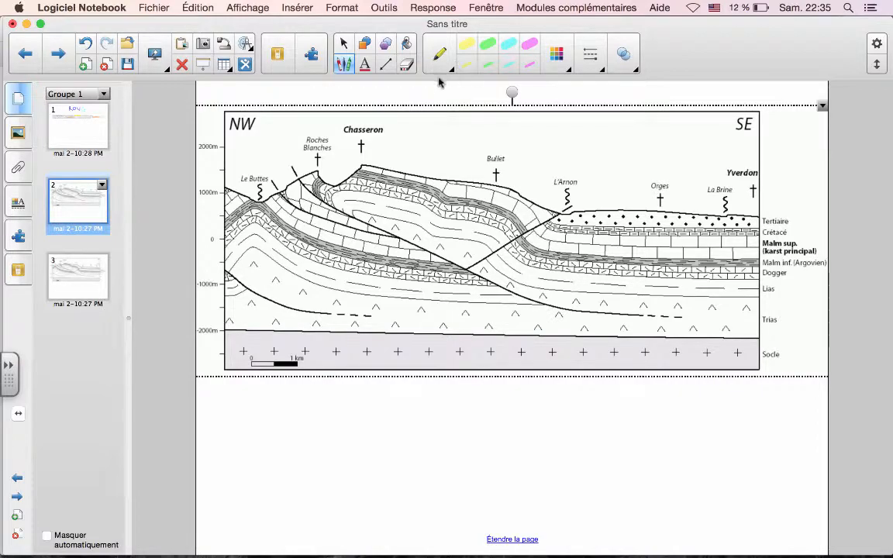
left_click(450, 70)
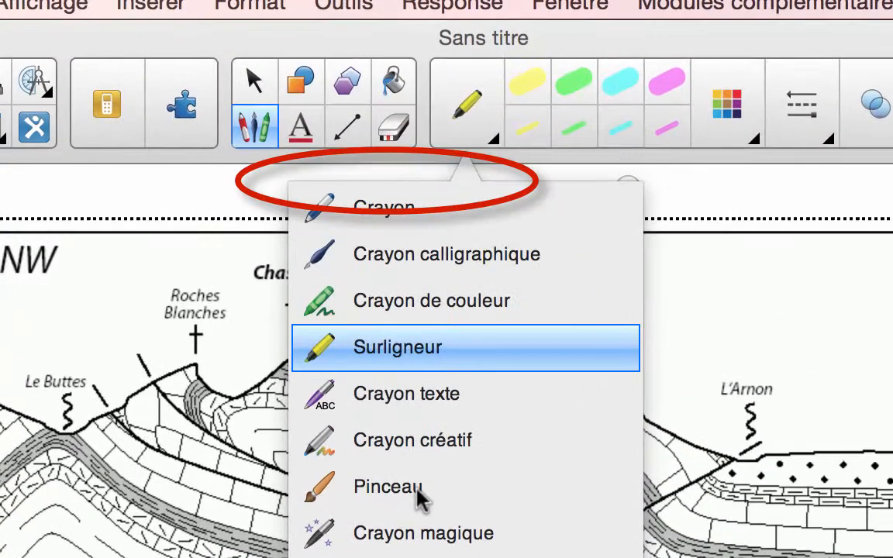
left_click(427, 307)
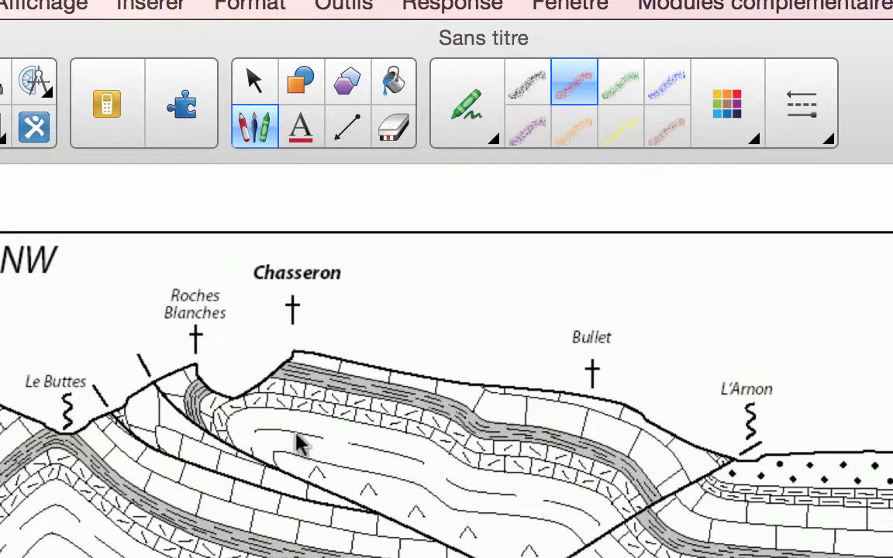
left_click(623, 85)
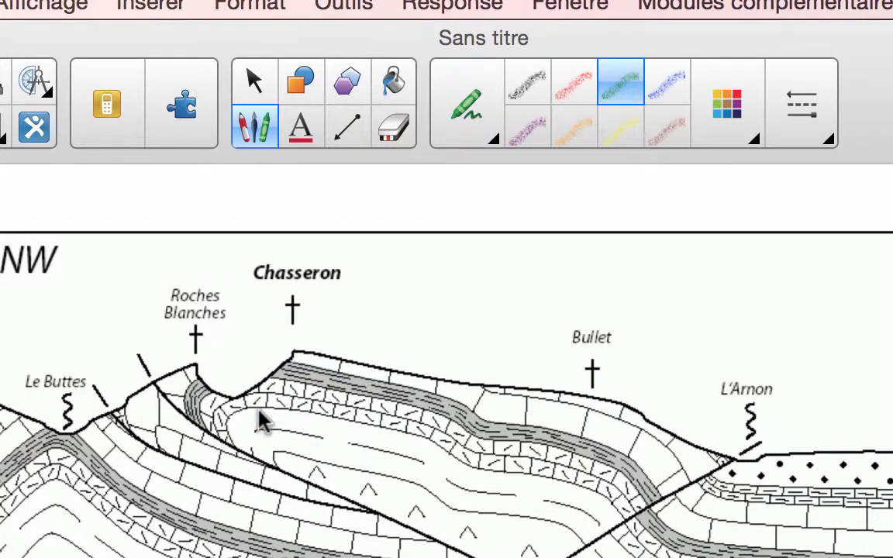
mouse_move(242, 412)
left_mouse_down()
mouse_move(255, 442)
mouse_move(333, 445)
mouse_move(524, 498)
mouse_move(361, 474)
mouse_move(542, 534)
mouse_move(612, 542)
left_mouse_up()
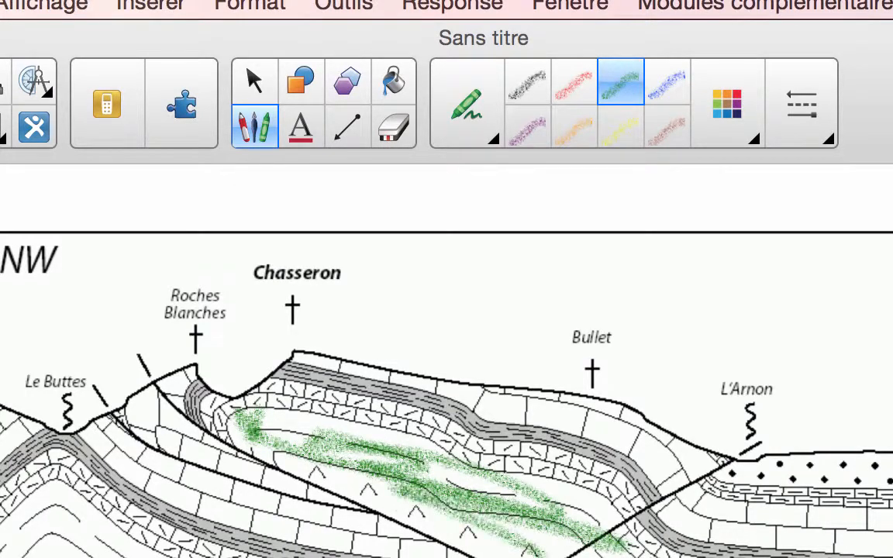
Set the coloured pencil to the fifth thickness and extend the green colouring along the Lias layer towards the SE edge
left_click(824, 143)
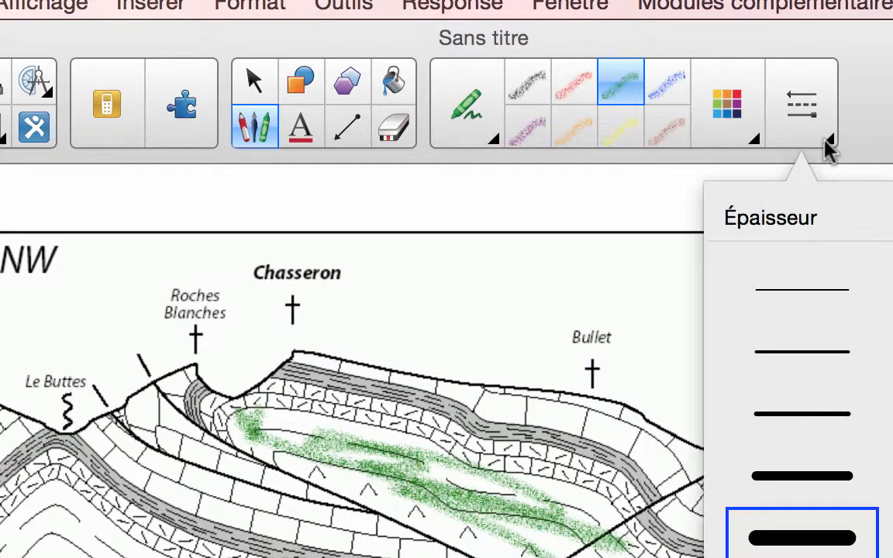
left_click(802, 555)
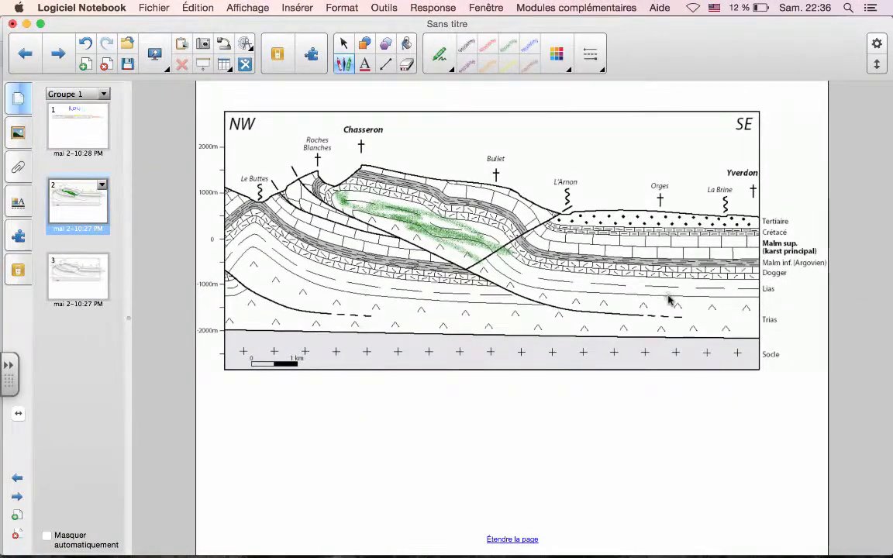
mouse_move(668, 301)
left_mouse_down()
mouse_move(593, 293)
mouse_move(676, 291)
mouse_move(577, 289)
mouse_move(490, 258)
mouse_move(641, 316)
left_mouse_up()
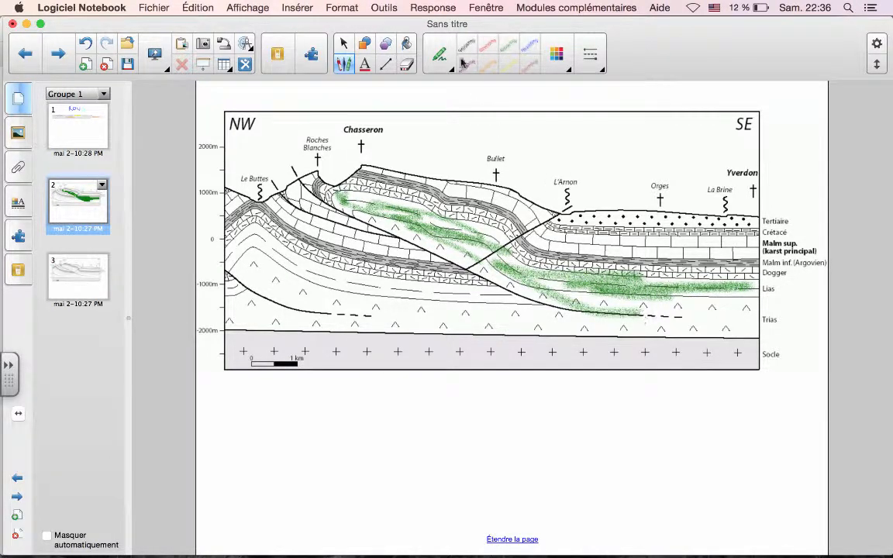
Shade part of the Lias layer below the fault on the NW side with the red coloured pencil, and open page 3
left_click(488, 48)
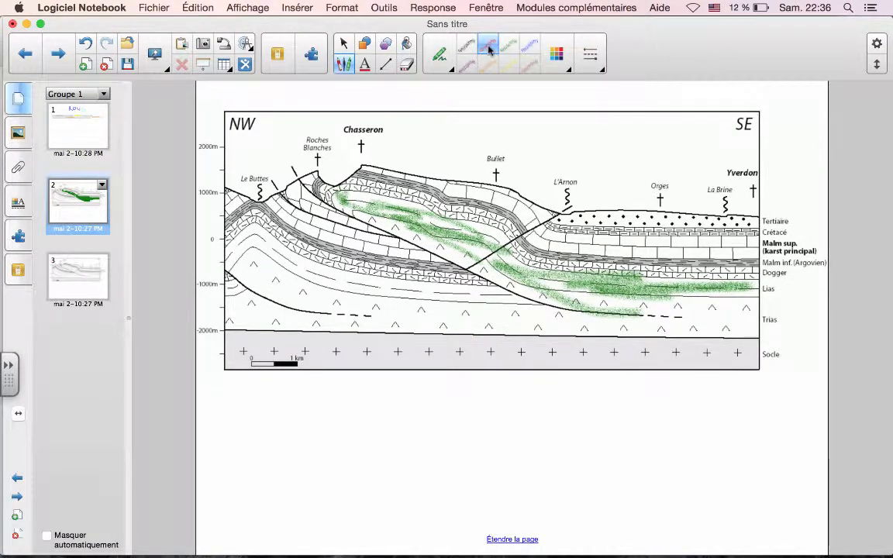
mouse_move(431, 281)
left_mouse_down()
mouse_move(360, 286)
mouse_move(454, 284)
mouse_move(360, 293)
mouse_move(376, 287)
left_mouse_up()
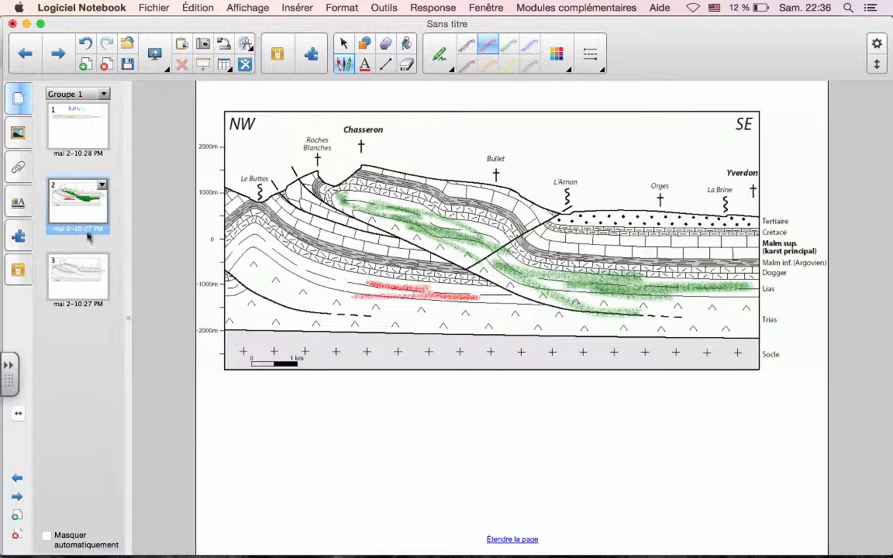
left_click(88, 274)
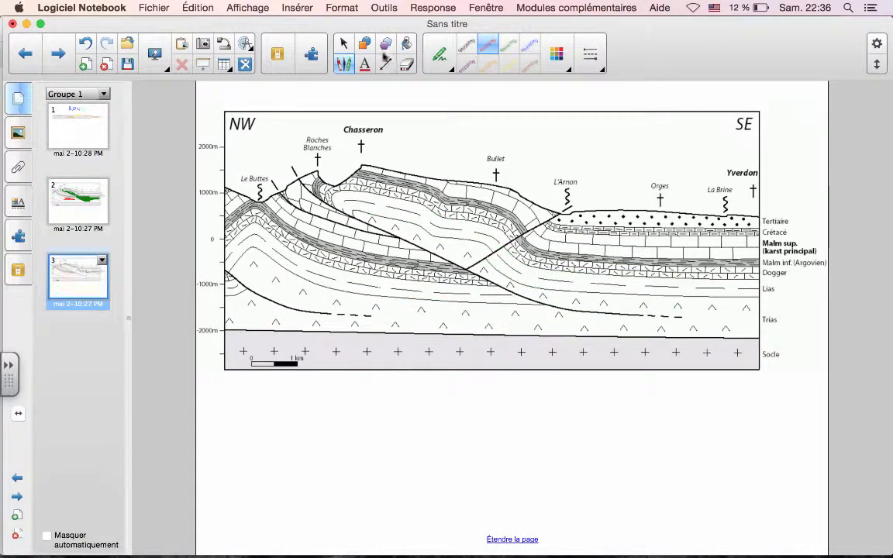